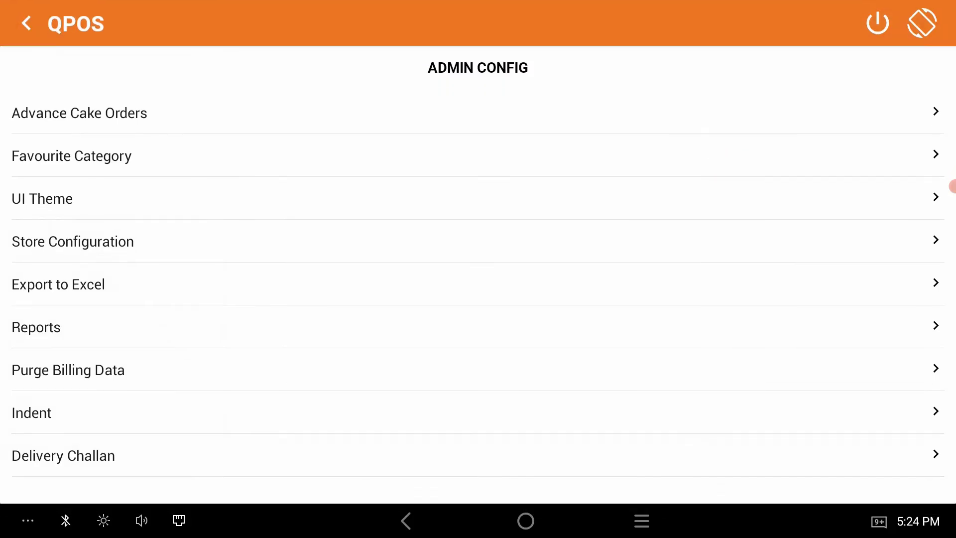
Open the Item List via Store Configuration and Manage Category, Subcategory & Item
left_click(97, 240)
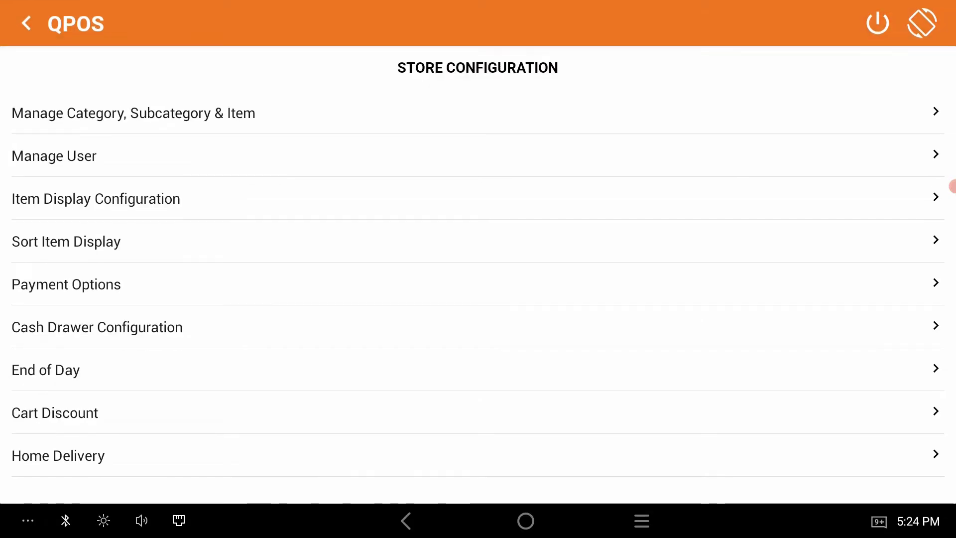
left_click(134, 110)
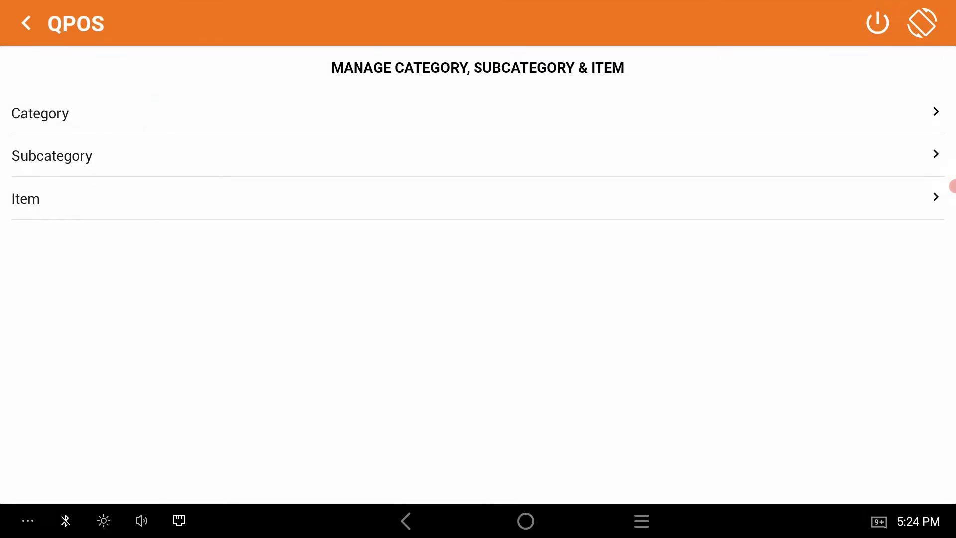
left_click(46, 199)
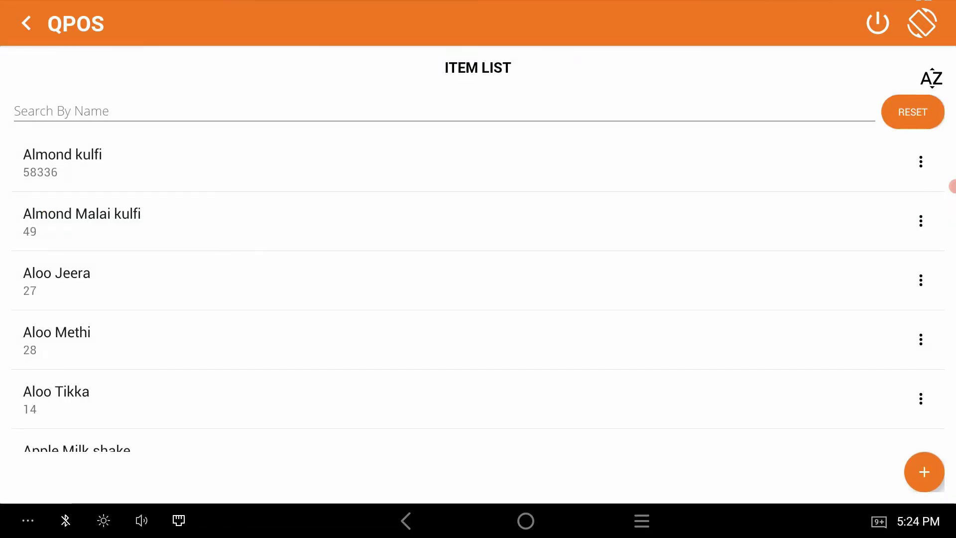
Search items for 'coffee' and open the Coffee item's edit form
left_click(46, 107)
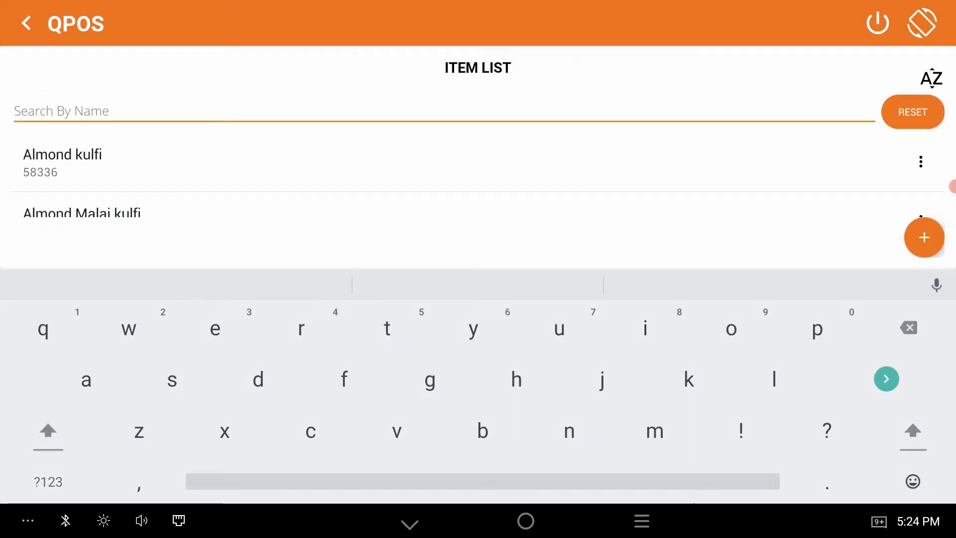
type("coff")
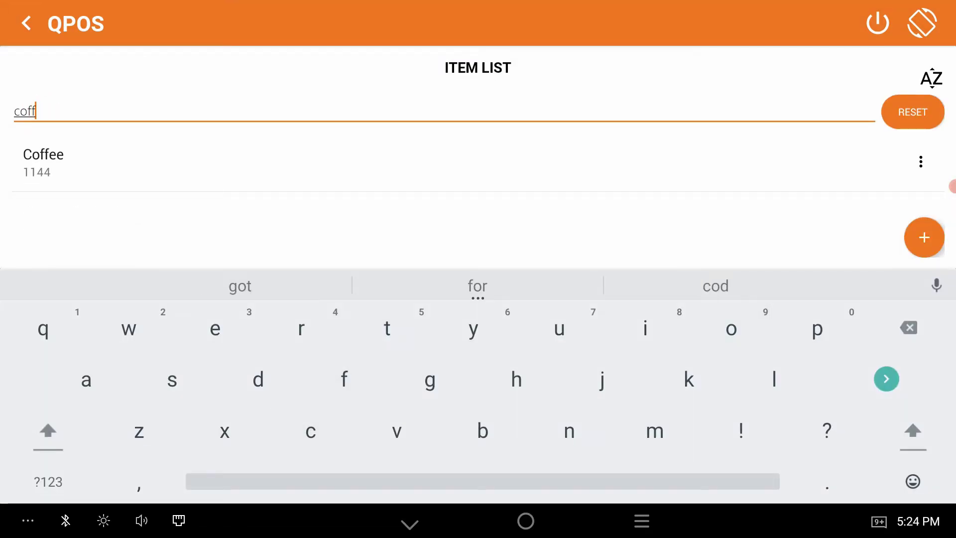
type("ee")
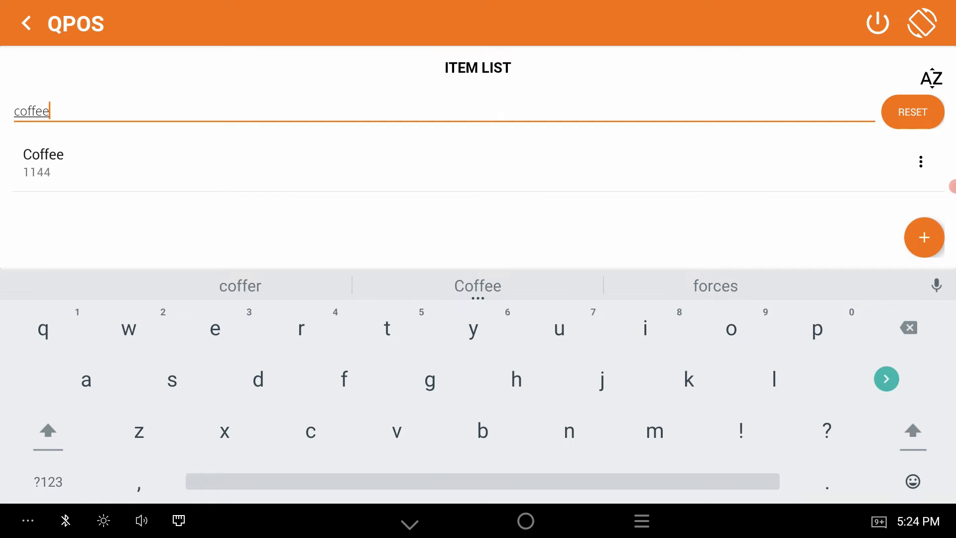
left_click(918, 163)
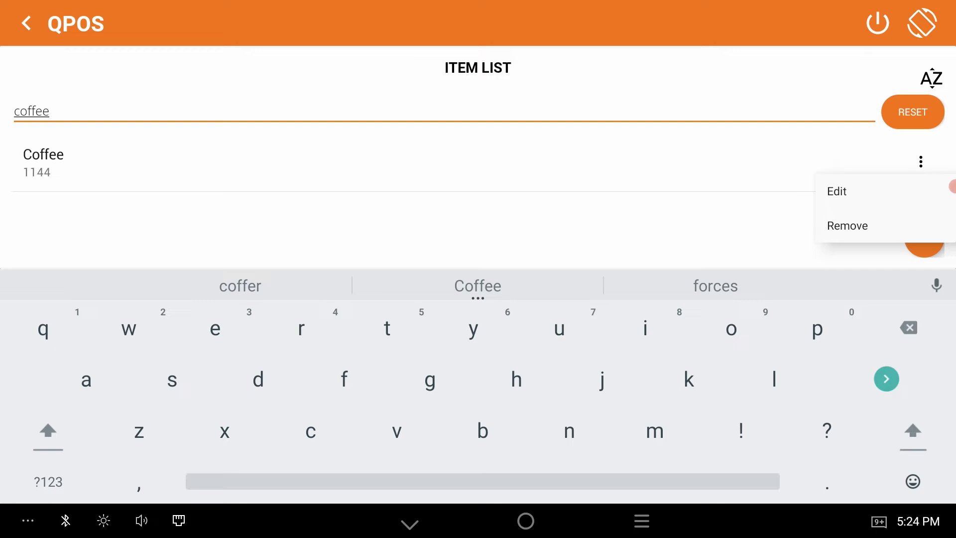
left_click(950, 190)
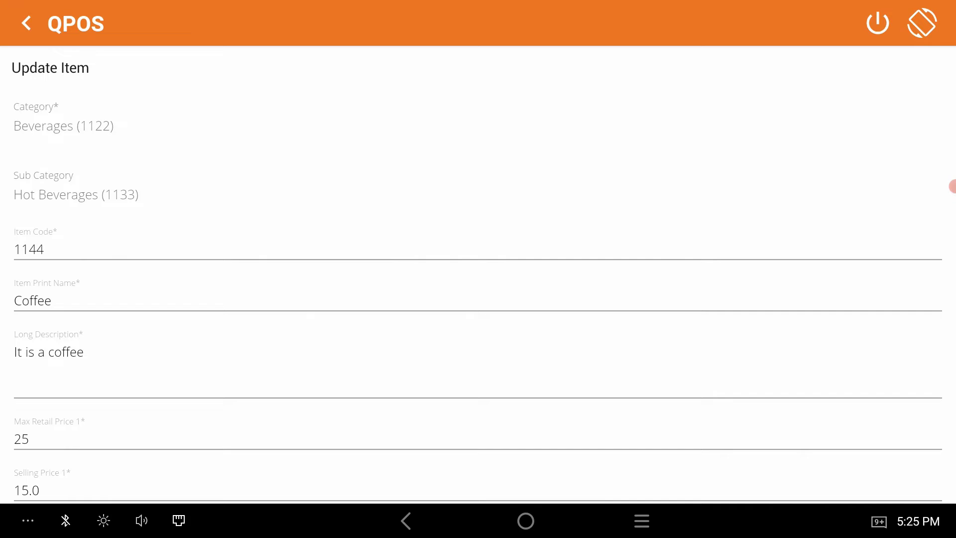
scroll(952, 187, "down", 3)
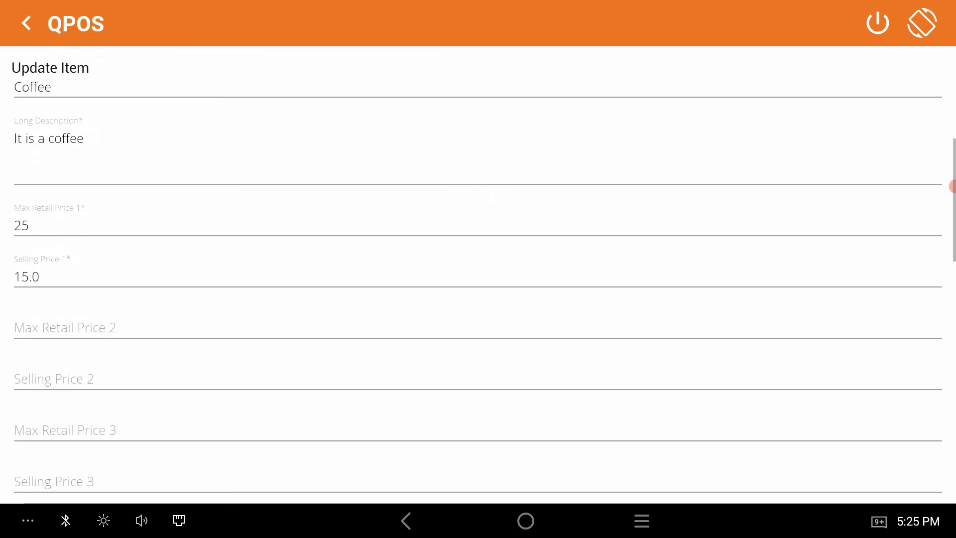
Replace Coffee's Selling Price 1 value 15.0 with 16 and save the item
left_click(100, 273)
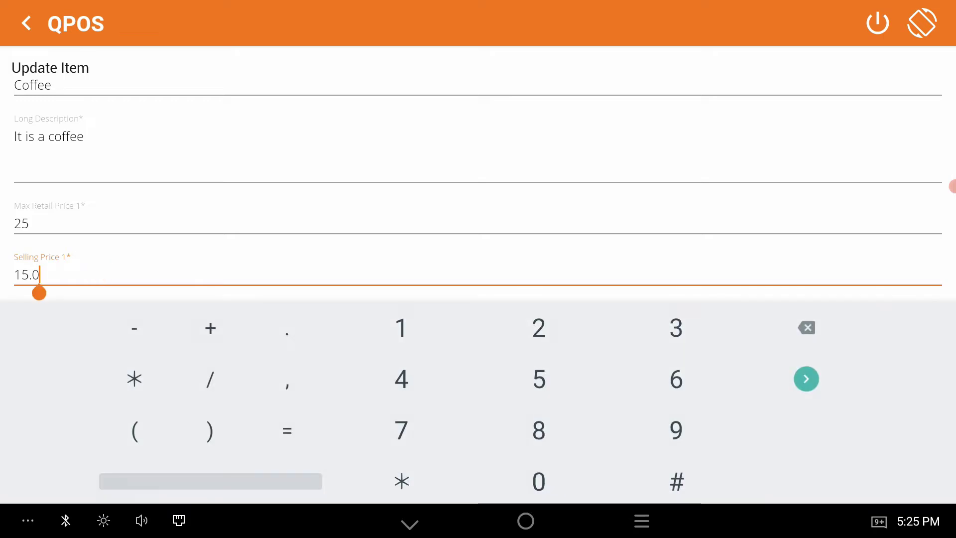
key("BackSpace")
key("BackSpace")
key("BackSpace")
key("BackSpace")
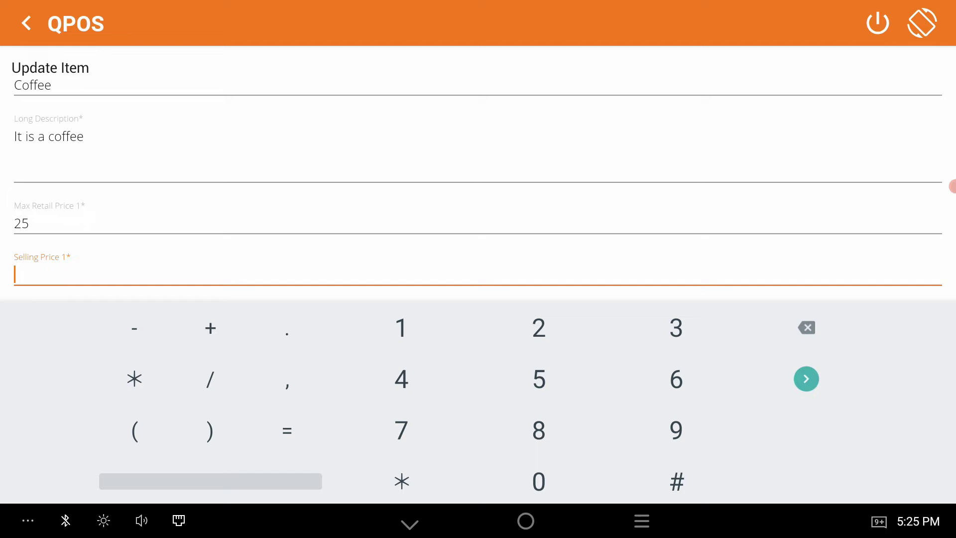
type("16")
key("Escape")
scroll(478, 281, "down", 1)
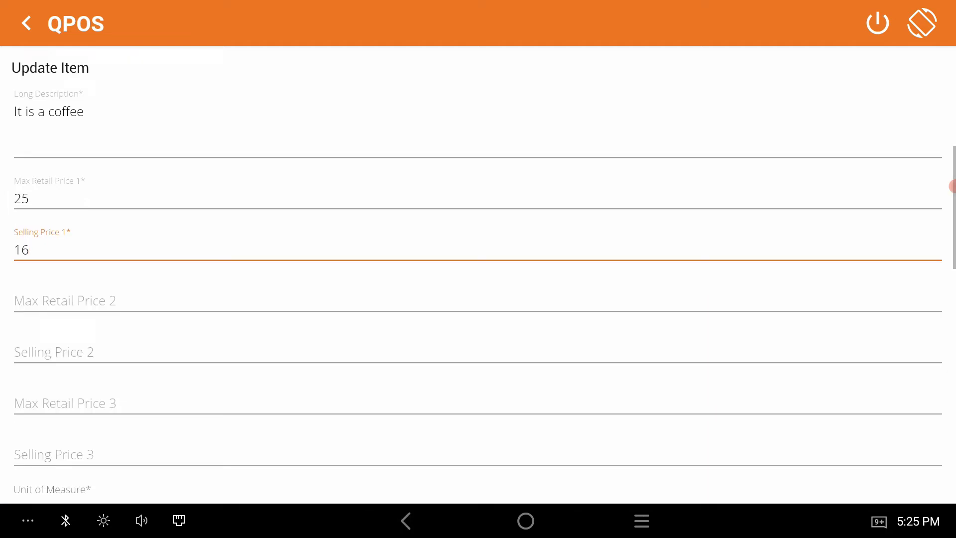
scroll(478, 281, "down", 2)
scroll(478, 281, "down", 1)
scroll(478, 281, "down", 4)
scroll(478, 281, "down", 3)
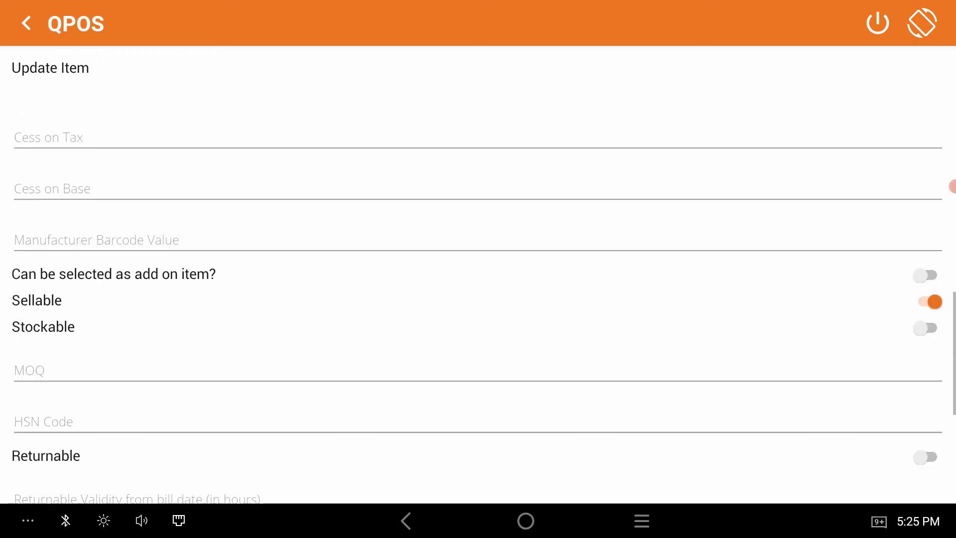
scroll(478, 281, "down", 1)
scroll(479, 281, "down", 3)
scroll(478, 280, "down", 2)
left_click(562, 457)
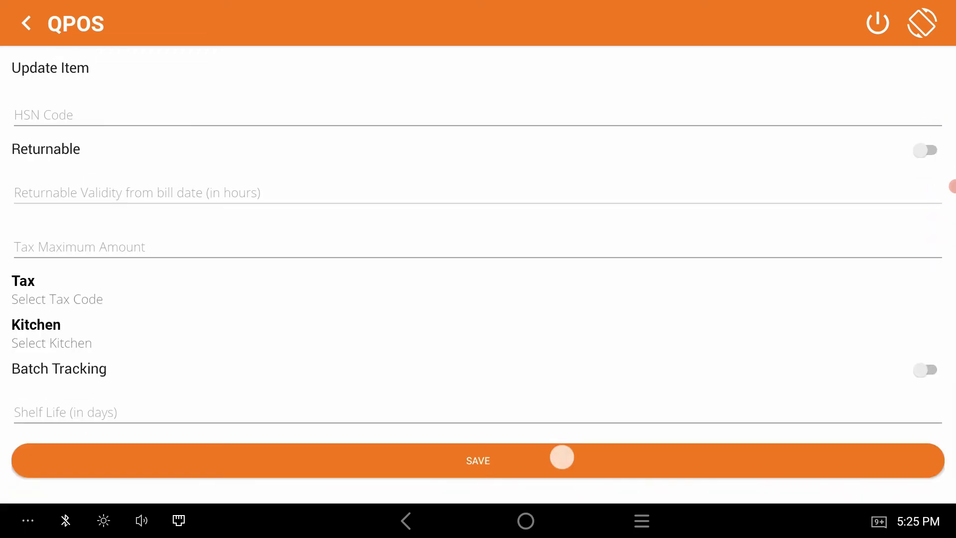
Dismiss the save confirmation and add one Coffee from the Beverages tab in POS
left_click(697, 288)
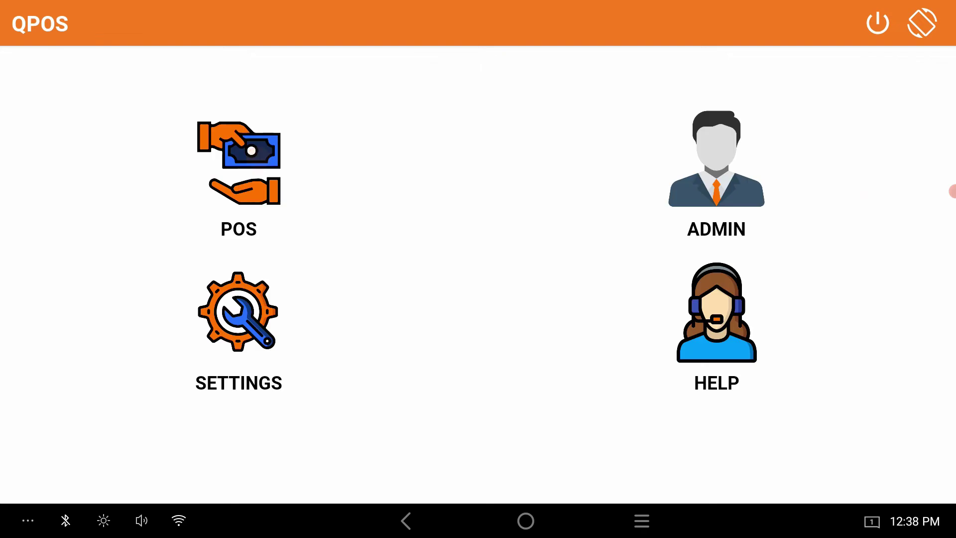
left_click(251, 151)
left_click(520, 478)
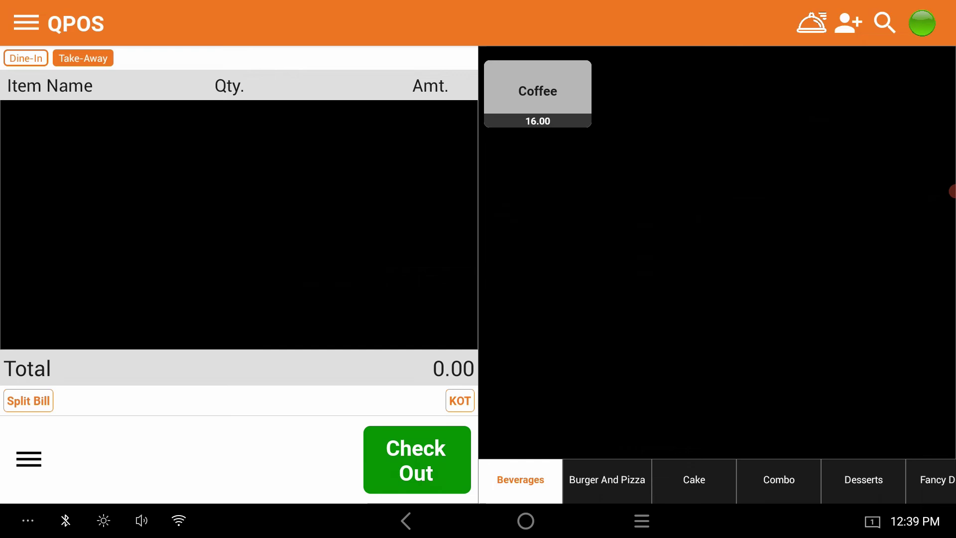
left_click(564, 80)
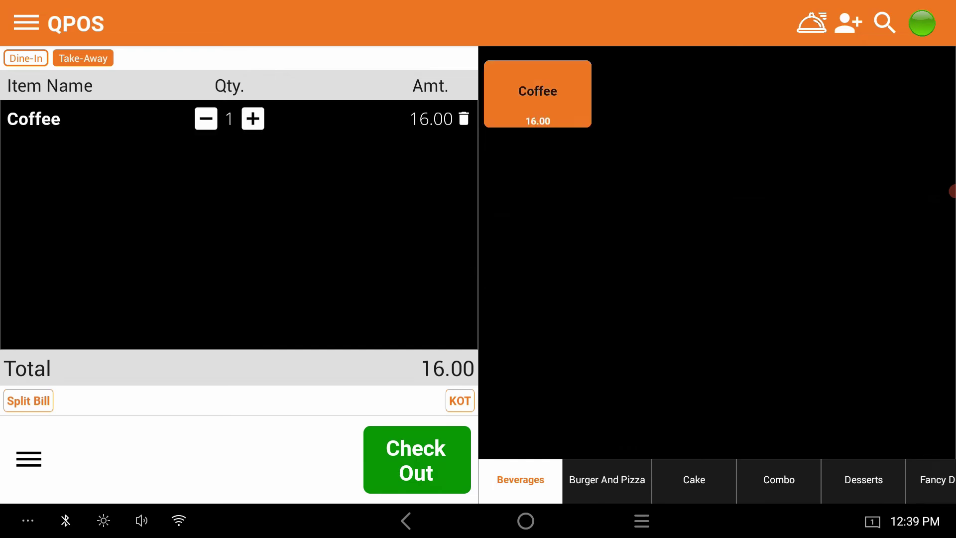